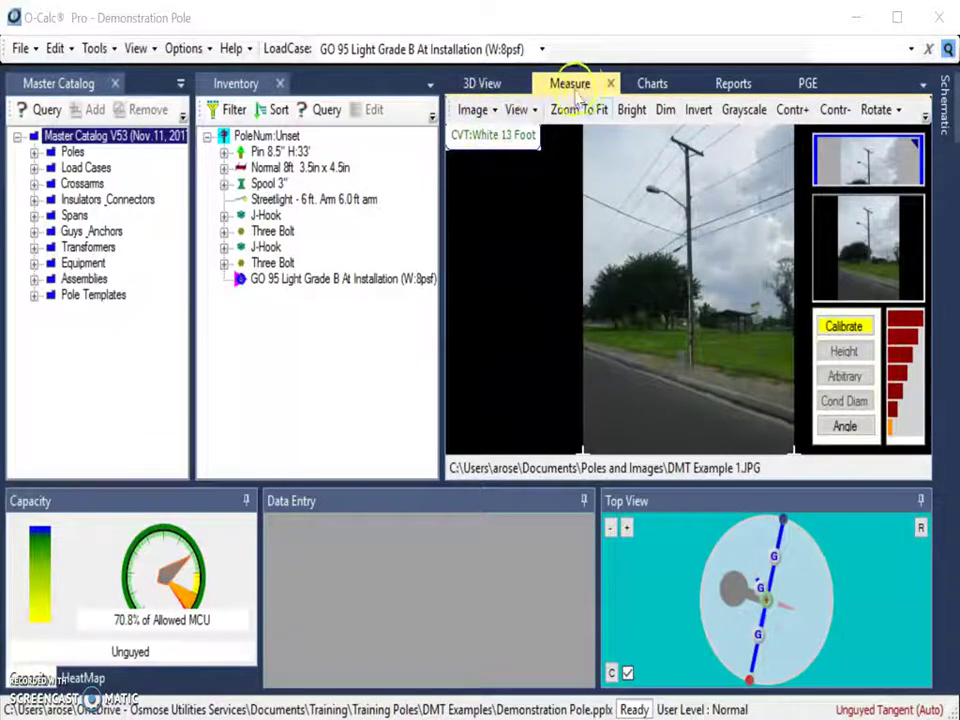
# Step: Change the current pole photo's target type from White 13 Foot to No CVT
pyautogui.click(474, 110)
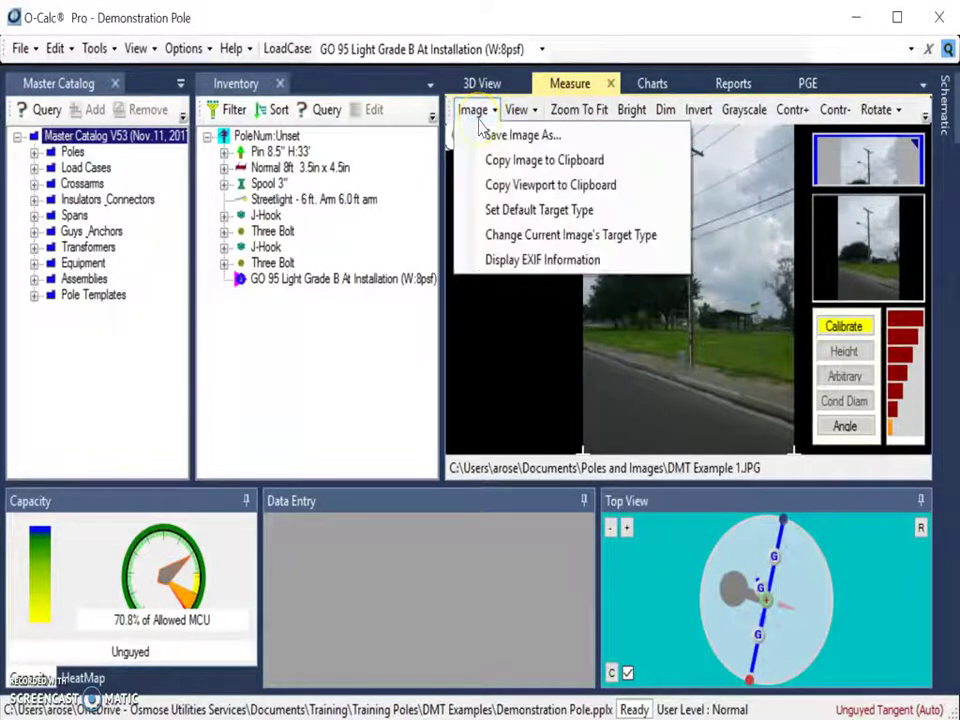
pyautogui.click(568, 240)
pyautogui.moveTo(90, 187); pyautogui.dragTo(367, 232)
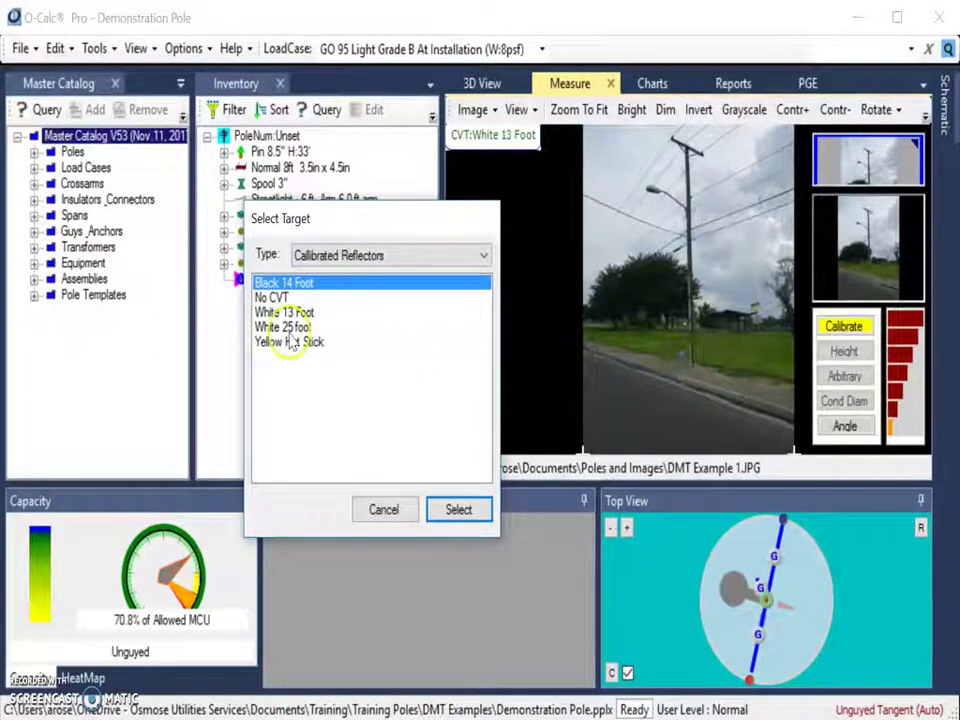
pyautogui.click(279, 299)
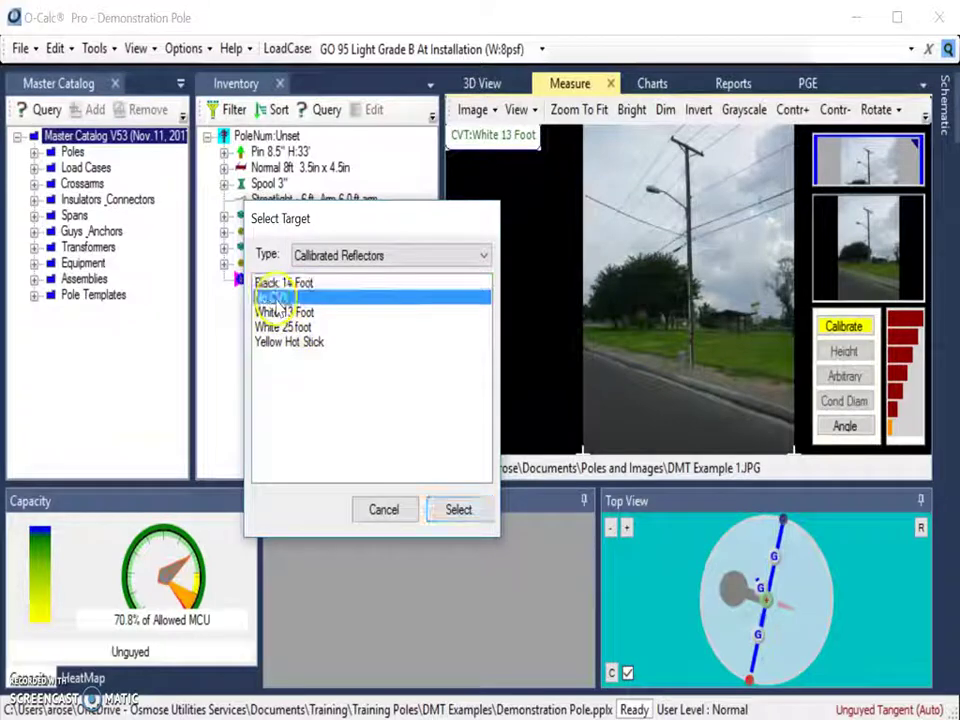
pyautogui.click(462, 509)
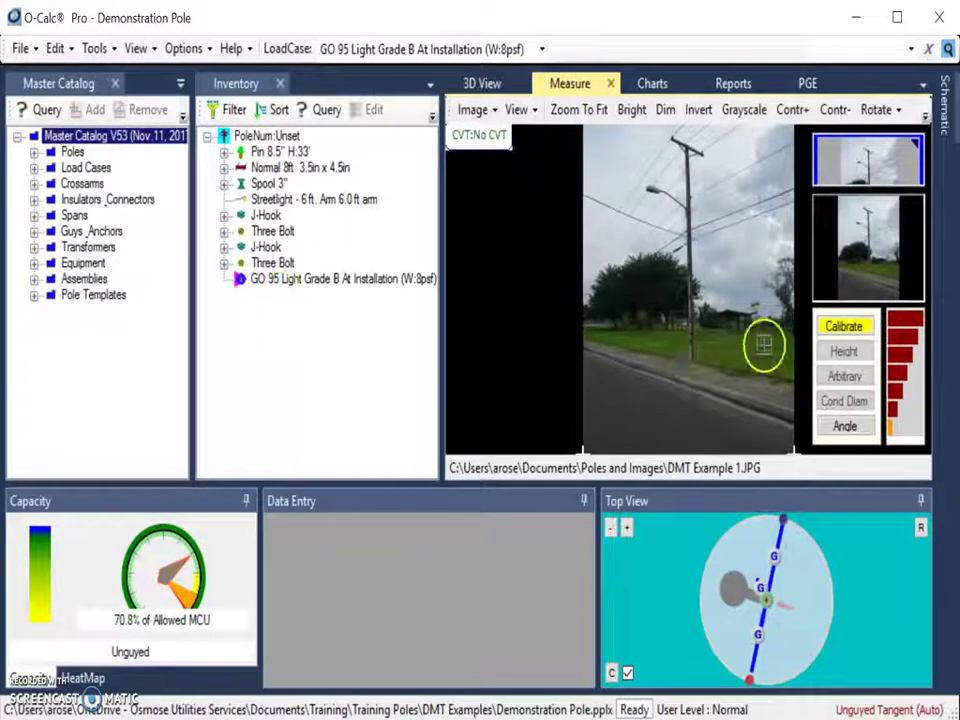
# Step: Calibrate the photo by marking the pole base at ground level and the pole top at the crossarm
pyautogui.click(843, 326)
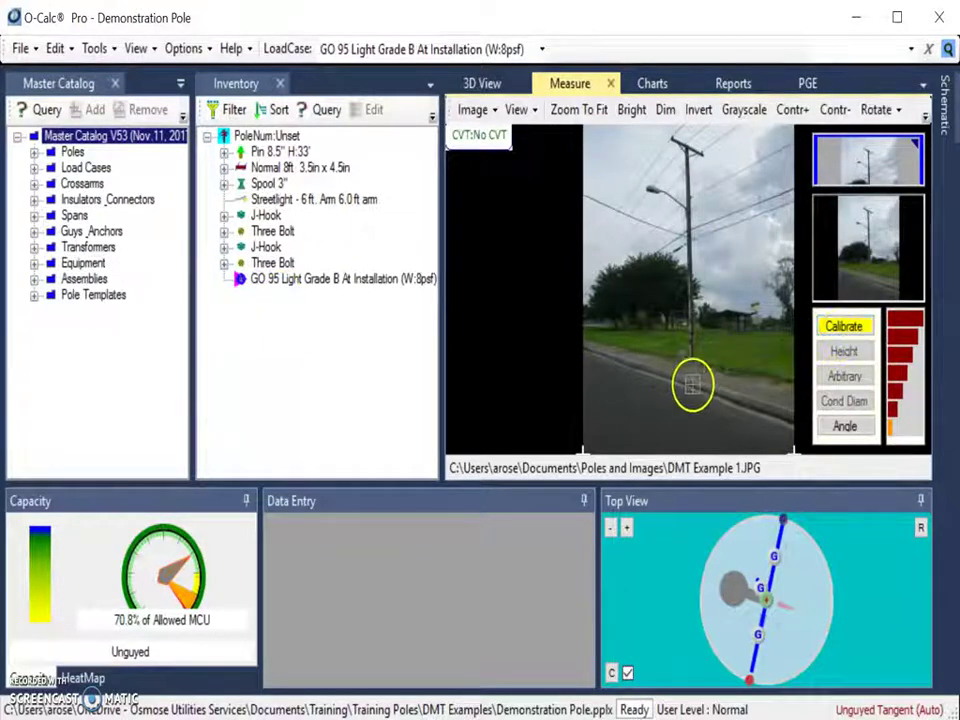
pyautogui.scroll(1, 690, 378)
pyautogui.scroll(4, 697, 373)
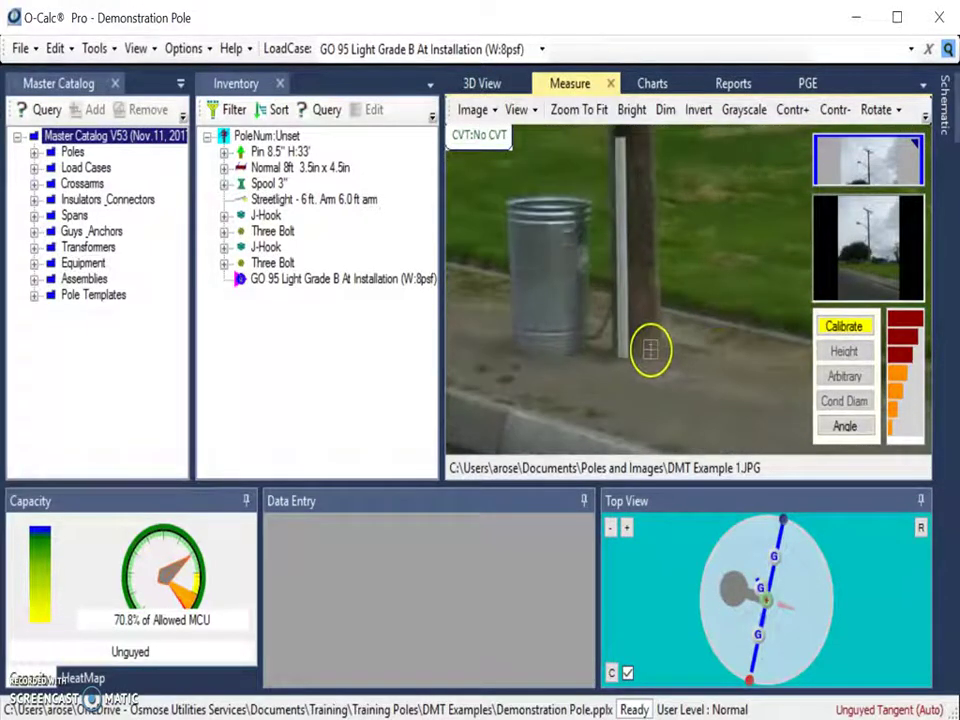
pyautogui.click(638, 348)
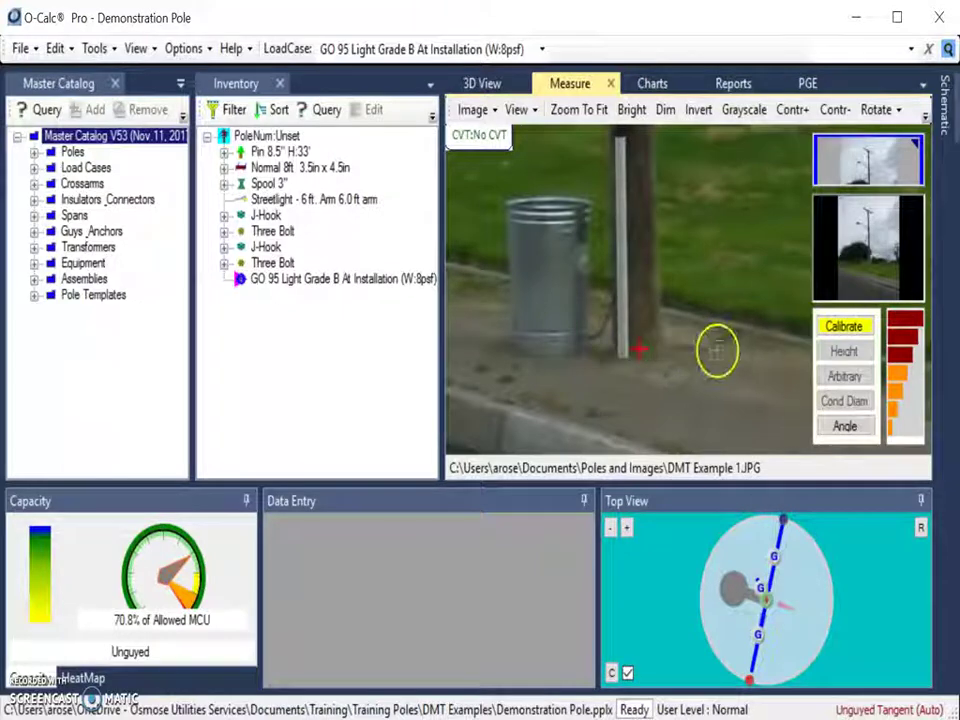
pyautogui.scroll(-5, 682, 242)
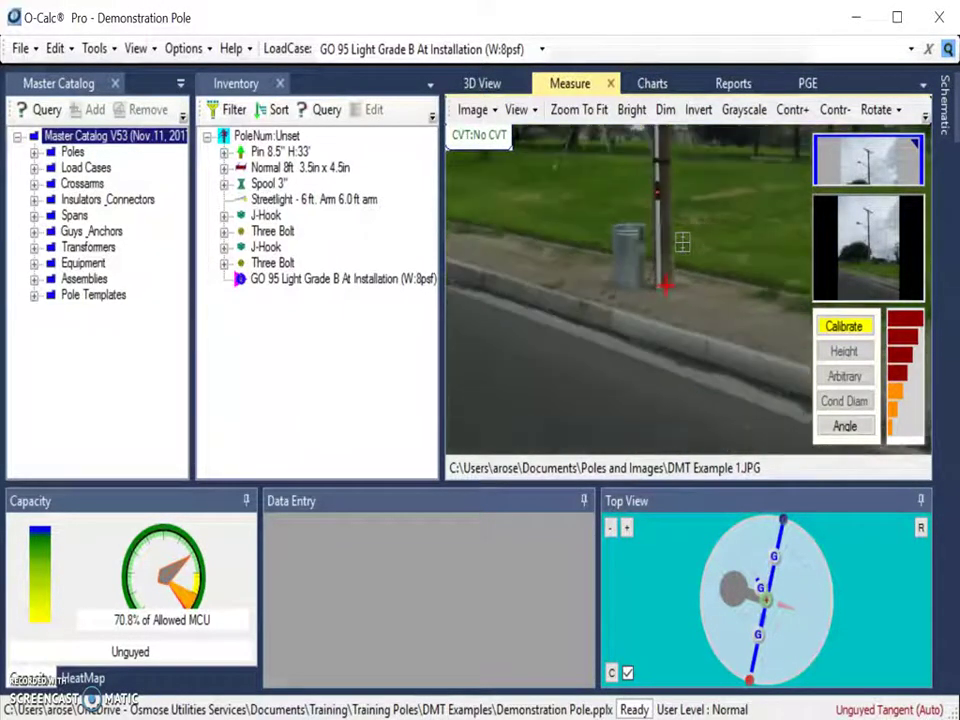
pyautogui.scroll(5, 682, 290)
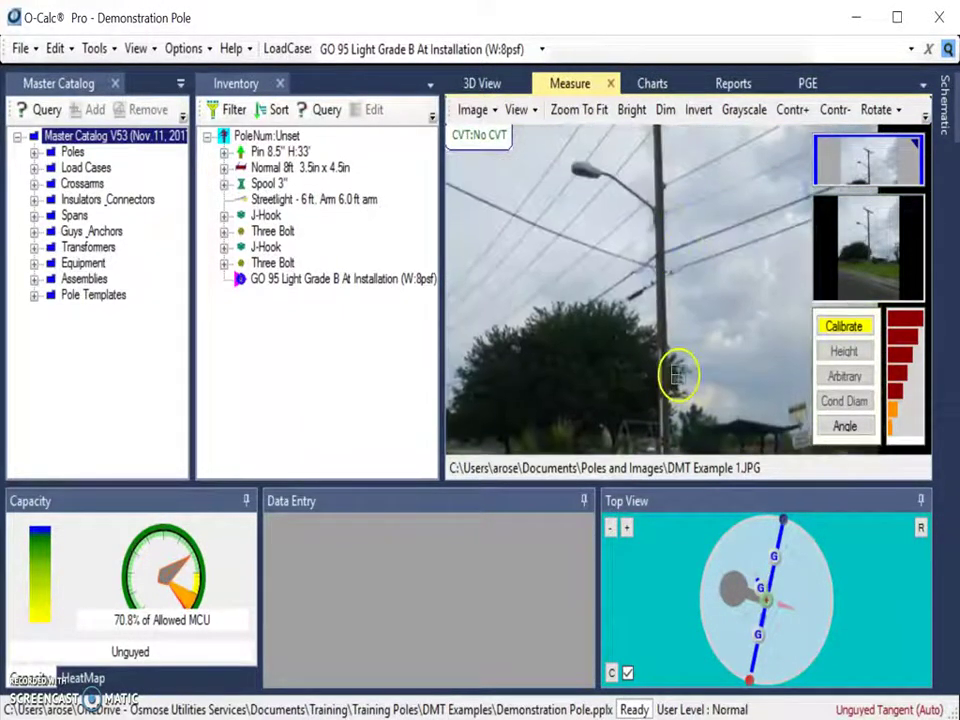
pyautogui.scroll(5, 677, 330)
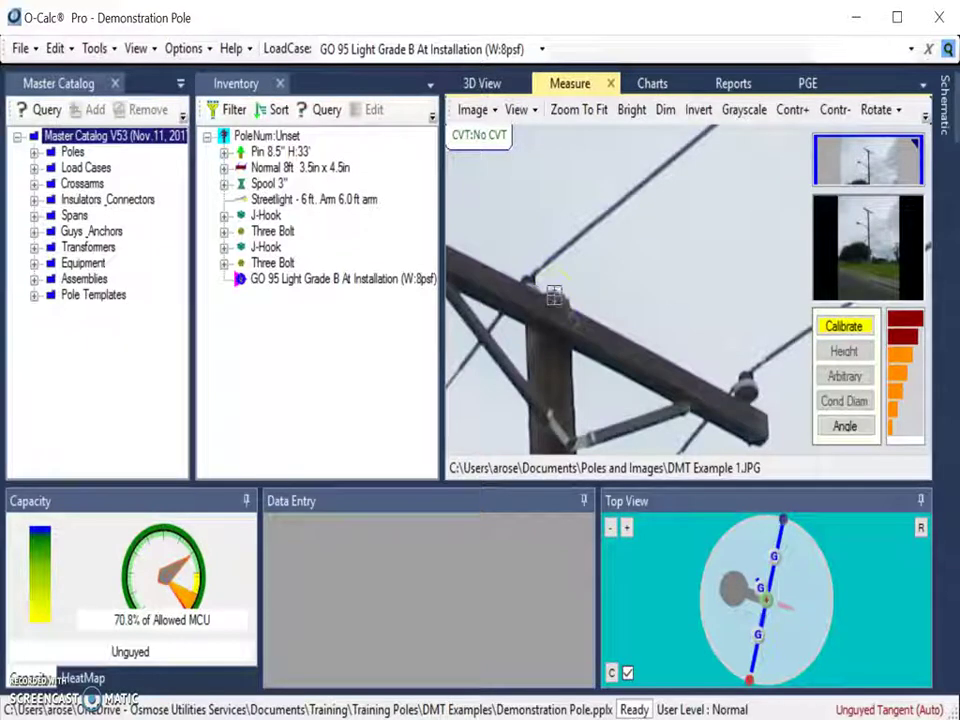
pyautogui.click(824, 349)
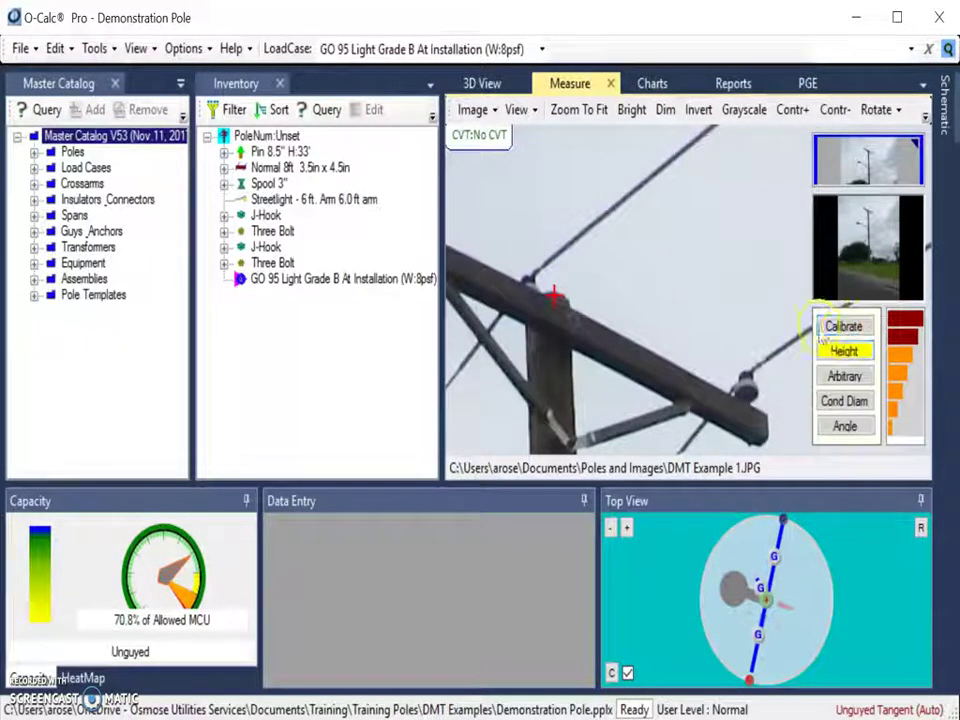
pyautogui.click(695, 383)
# Step: Pan and zoom down the pole until the white measuring stick and its two red markers show
pyautogui.moveTo(695, 383); pyautogui.dragTo(615, 283)
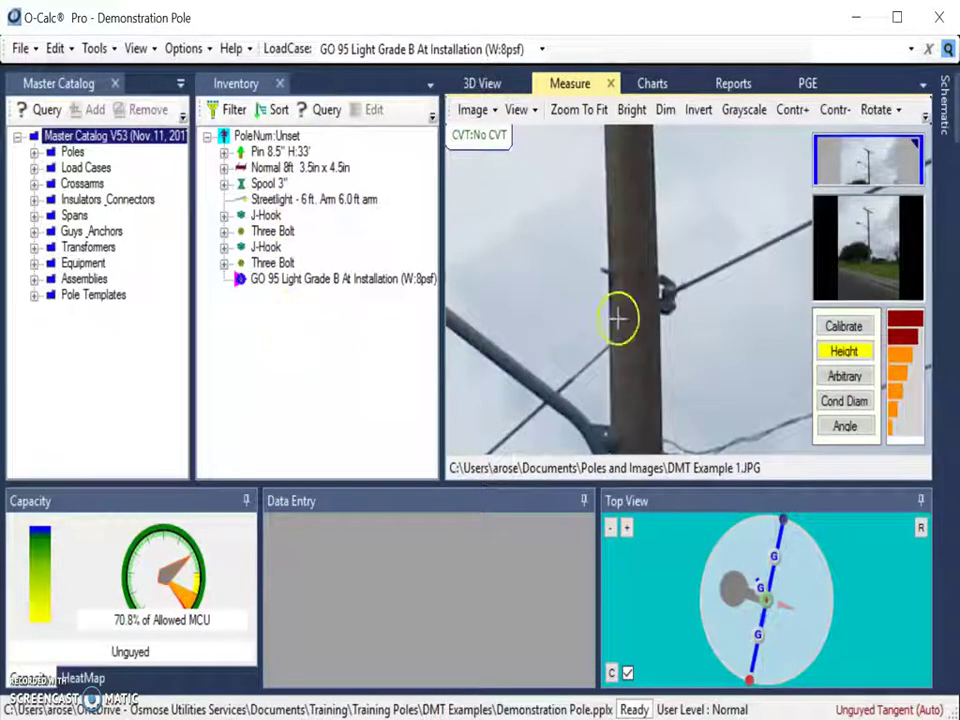
pyautogui.scroll(-3, 617, 317)
pyautogui.scroll(-2, 617, 318)
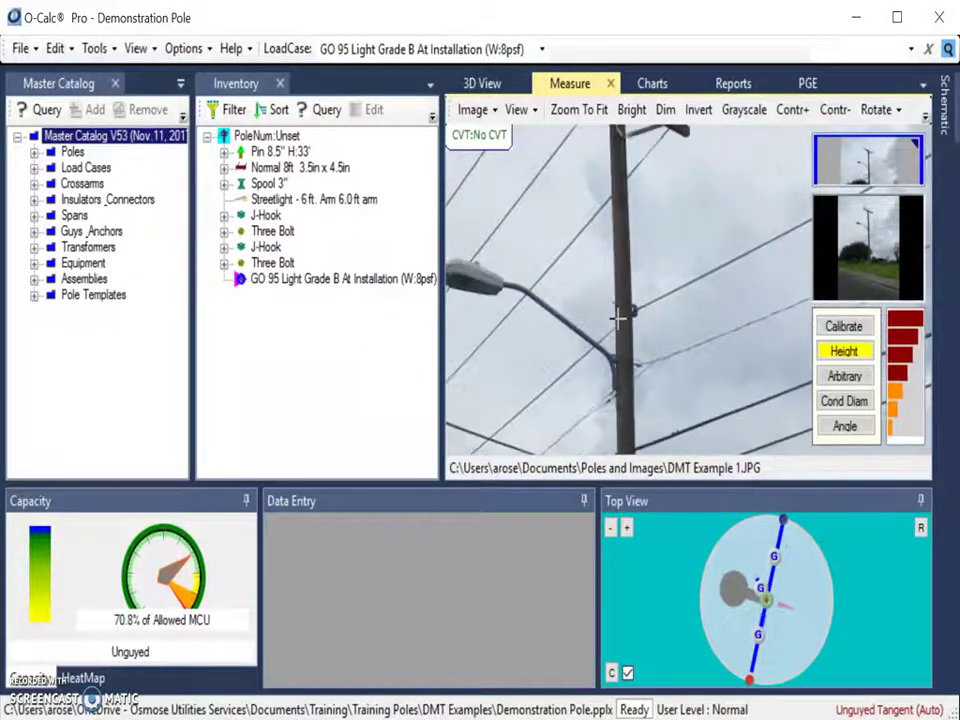
pyautogui.moveTo(619, 355); pyautogui.dragTo(648, 305)
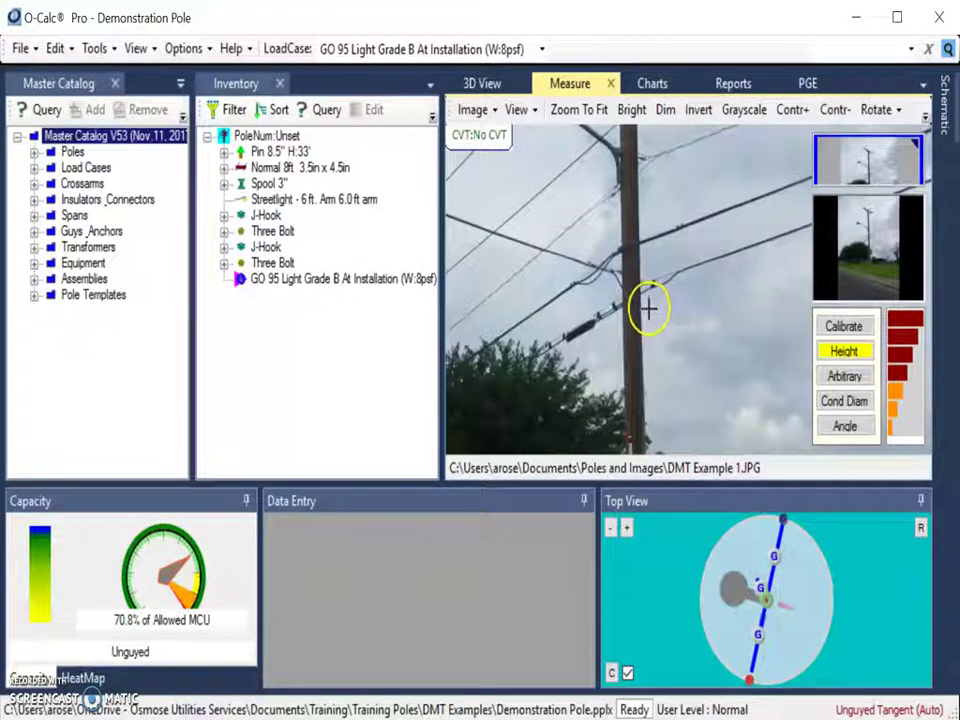
pyautogui.moveTo(639, 375); pyautogui.dragTo(641, 299)
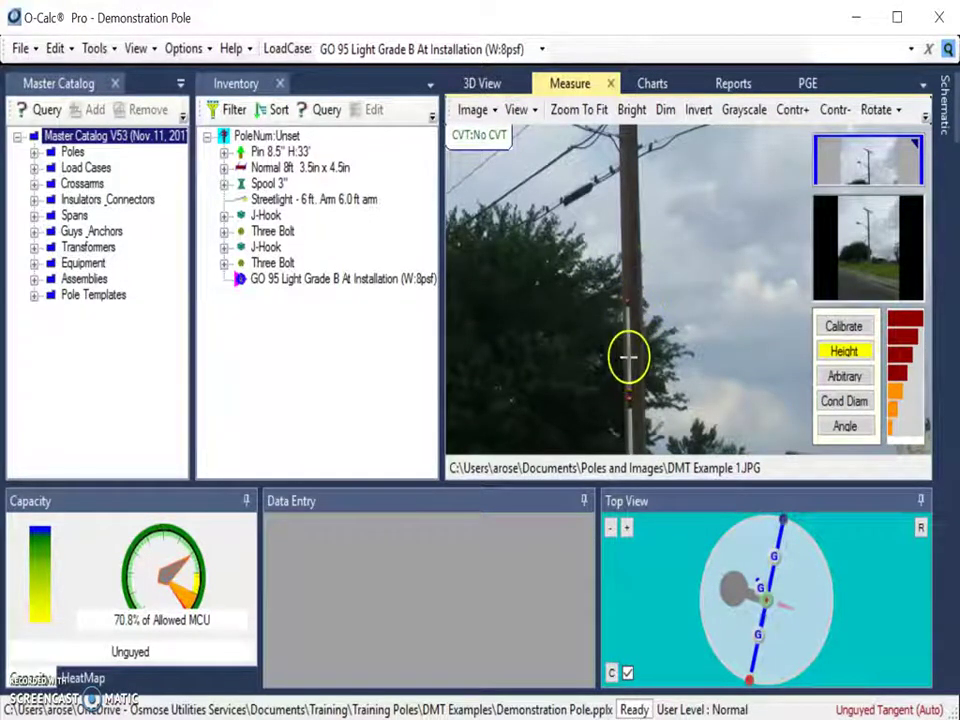
pyautogui.scroll(1, 626, 354)
pyautogui.scroll(1, 632, 242)
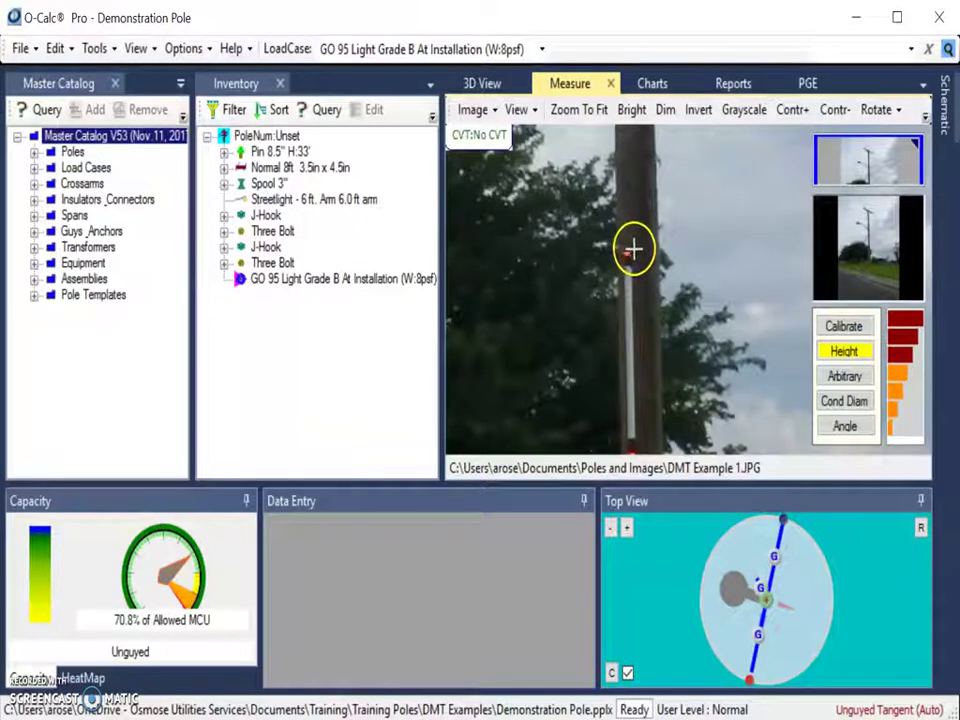
pyautogui.click(633, 250)
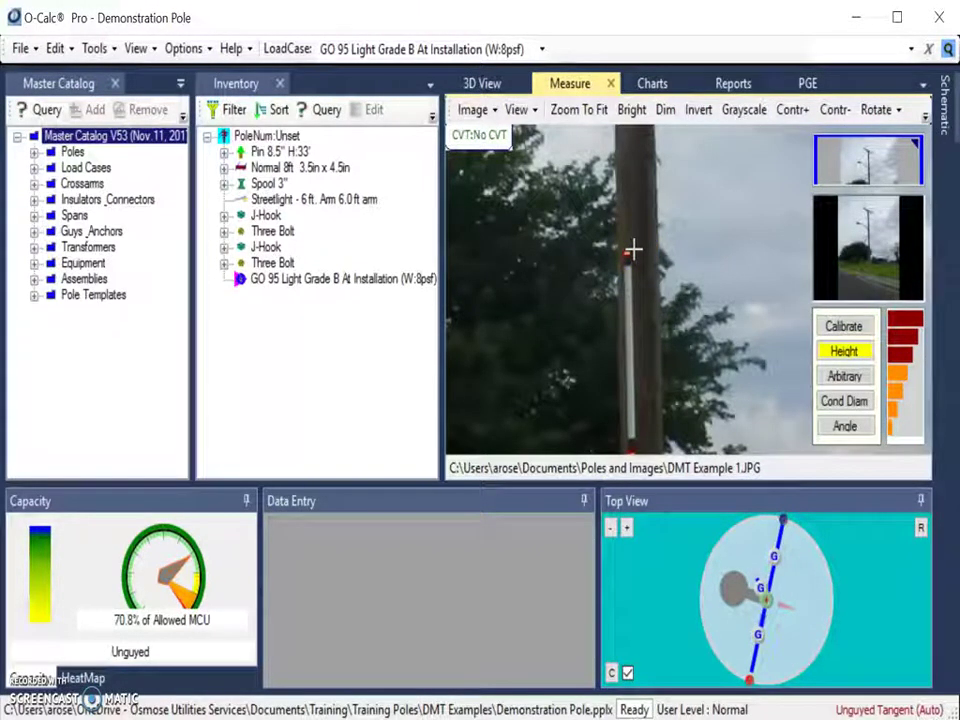
pyautogui.moveTo(633, 250); pyautogui.dragTo(620, 342)
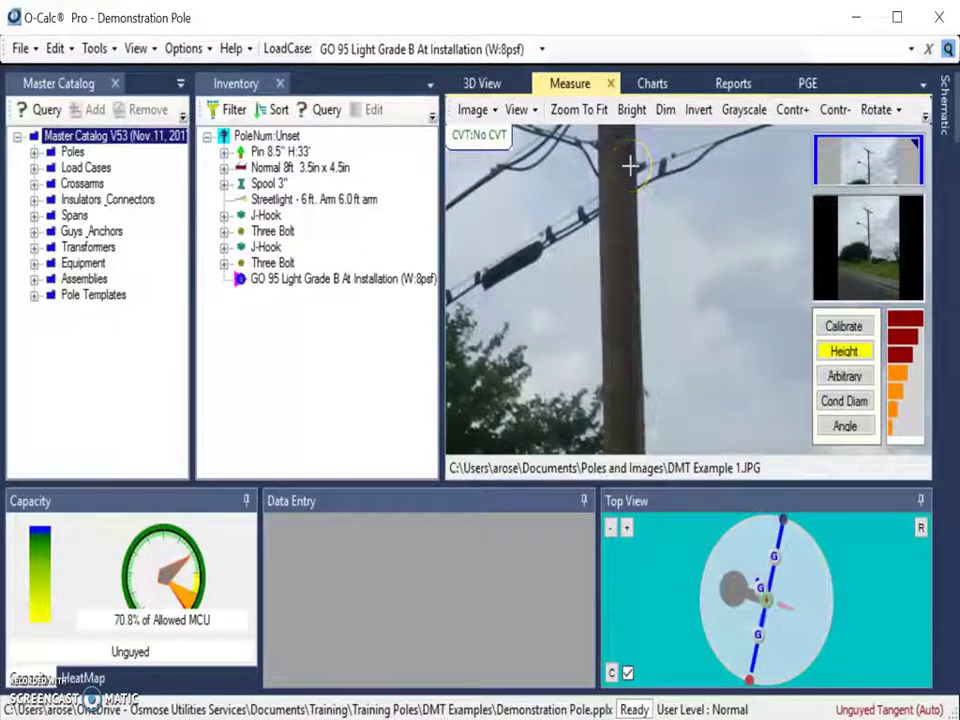
pyautogui.scroll(-5, 621, 274)
pyautogui.scroll(-3, 622, 250)
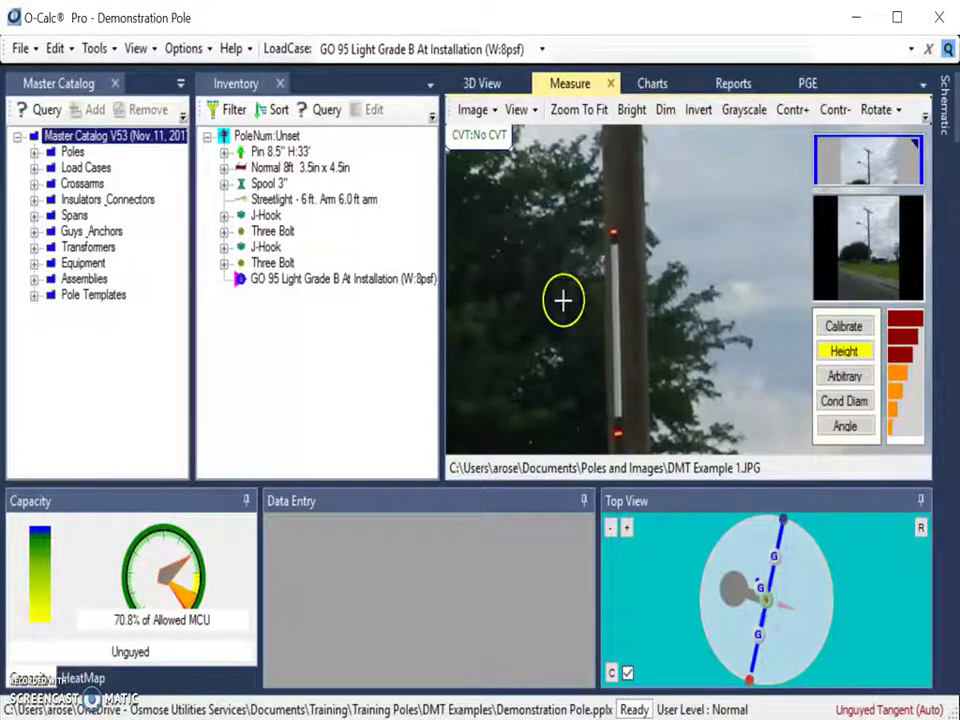
# Step: Place a 13 ft control point at the stick's upper red marker and nudge it onto the pole
pyautogui.click(603, 270)
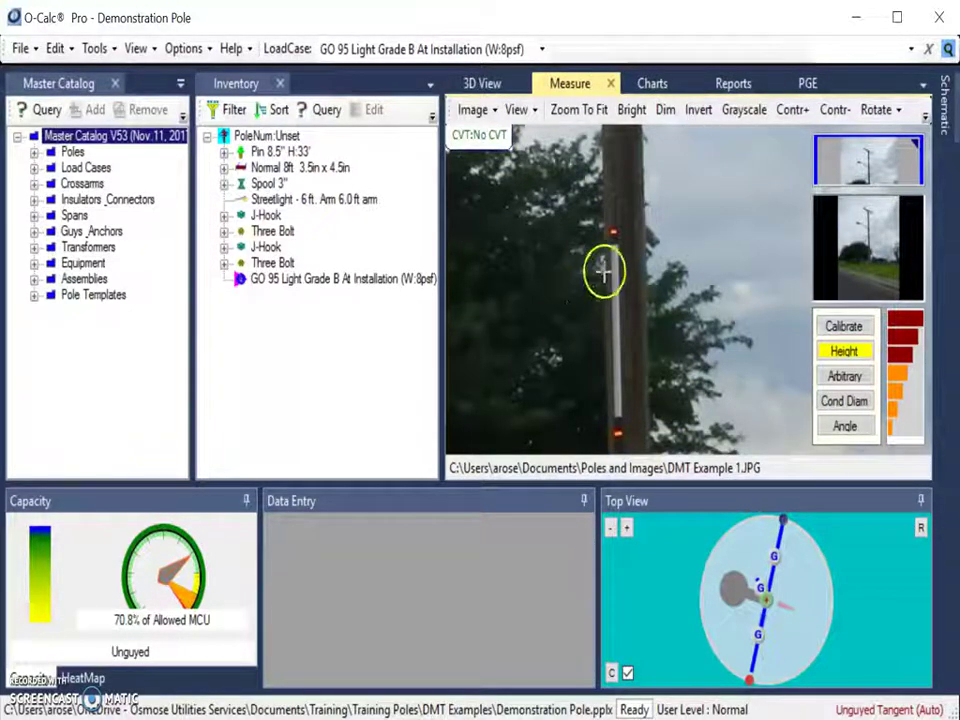
pyautogui.moveTo(603, 270); pyautogui.dragTo(632, 226)
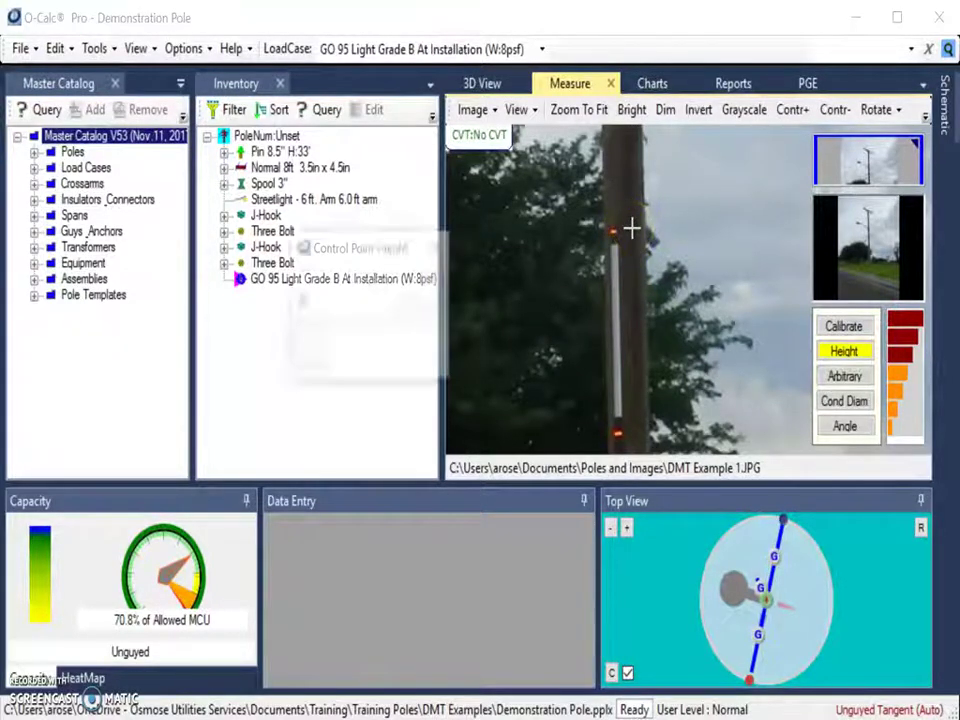
pyautogui.moveTo(396, 244); pyautogui.dragTo(571, 287)
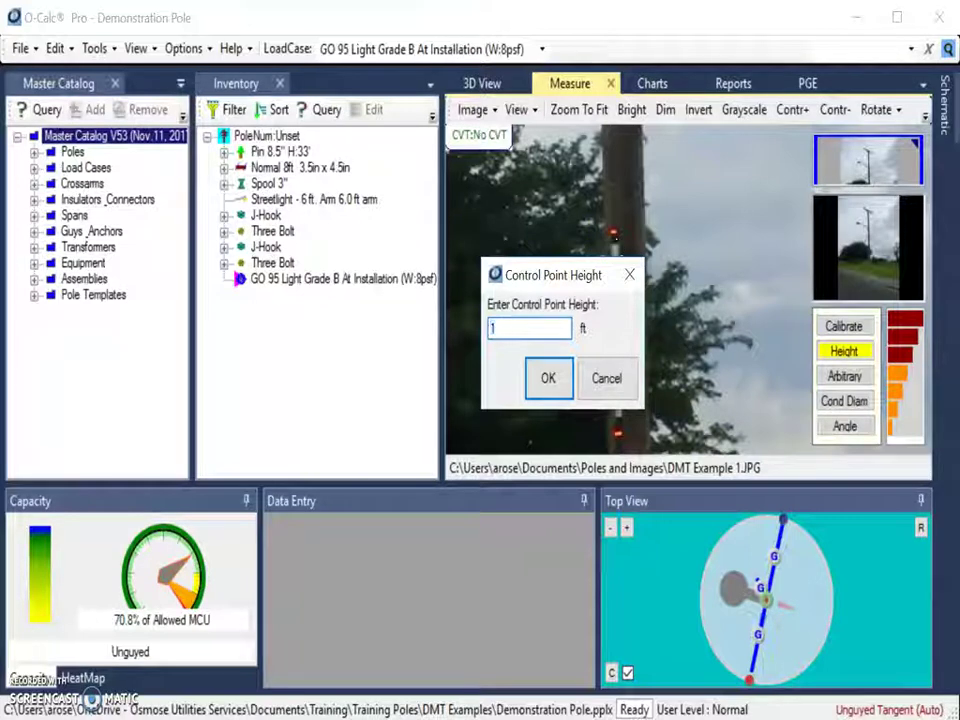
pyautogui.write('3')
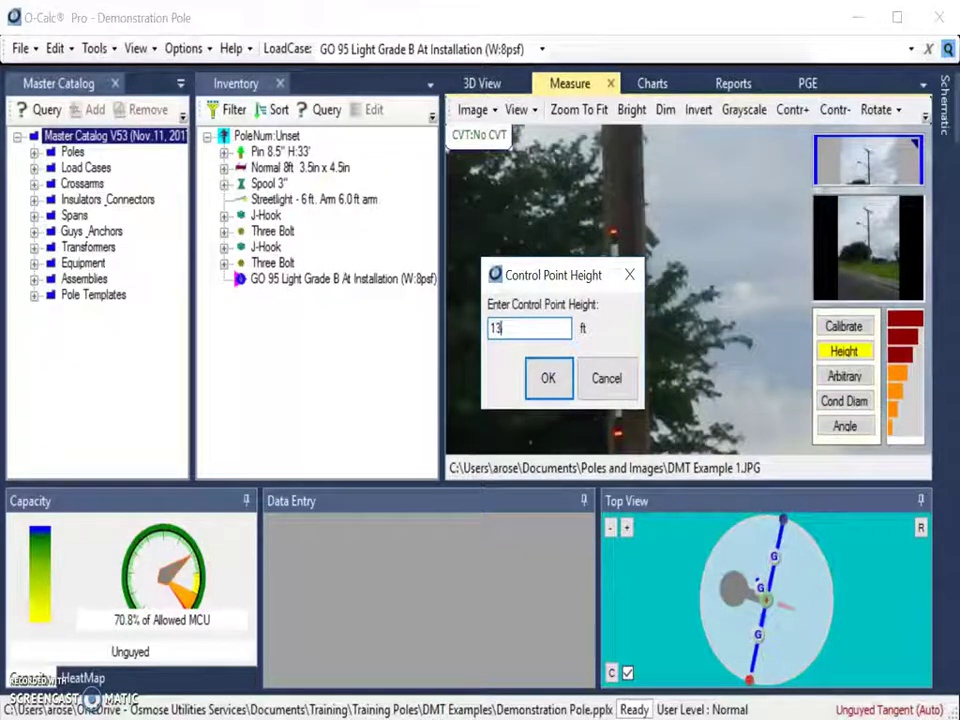
pyautogui.click(548, 377)
pyautogui.click(669, 238)
pyautogui.moveTo(638, 227)
pyautogui.mouseDown()
pyautogui.moveTo(628, 222)
pyautogui.moveTo(624, 250)
pyautogui.moveTo(613, 232)
pyautogui.mouseUp()
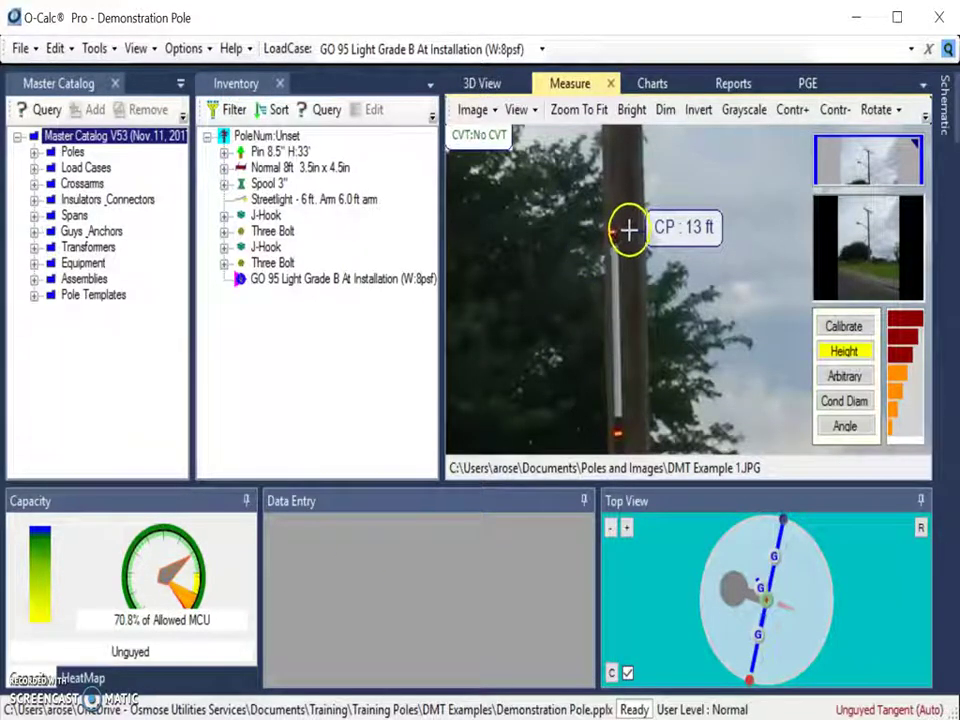
# Step: Measure the Three Bolt's height by placing its height marker on the bolt, giving 18.53 ft
pyautogui.scroll(5, 627, 232)
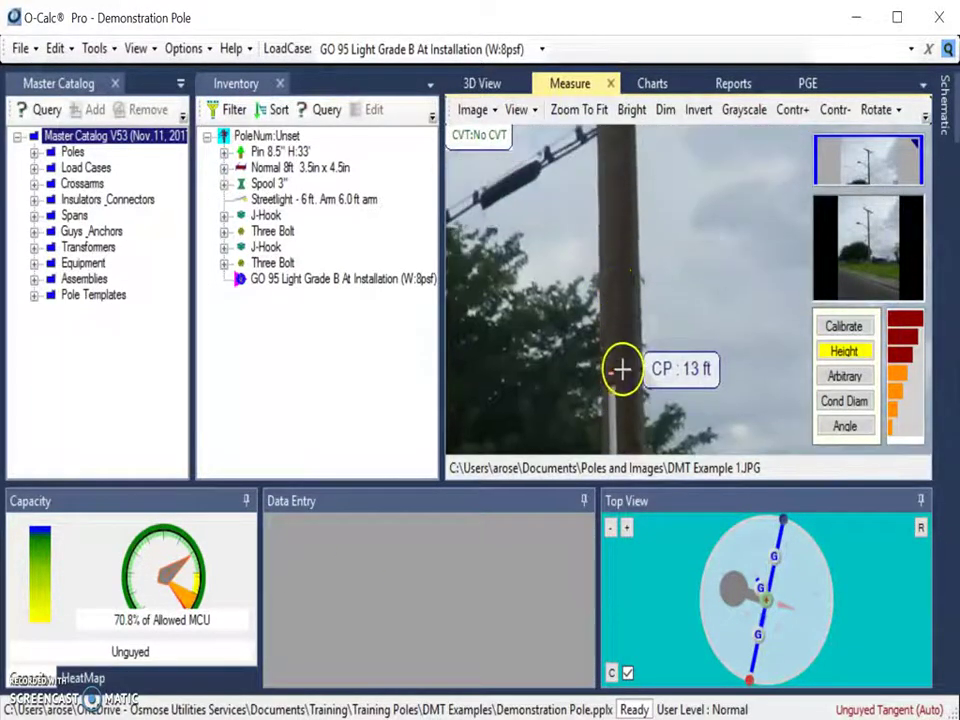
pyautogui.scroll(3, 598, 240)
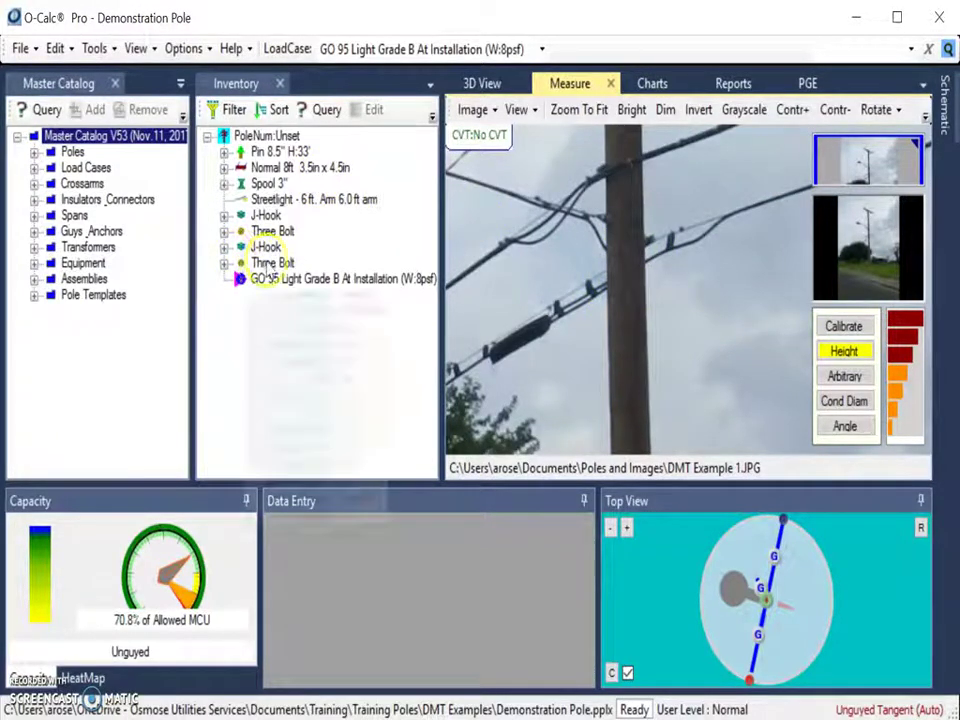
pyautogui.click(271, 264)
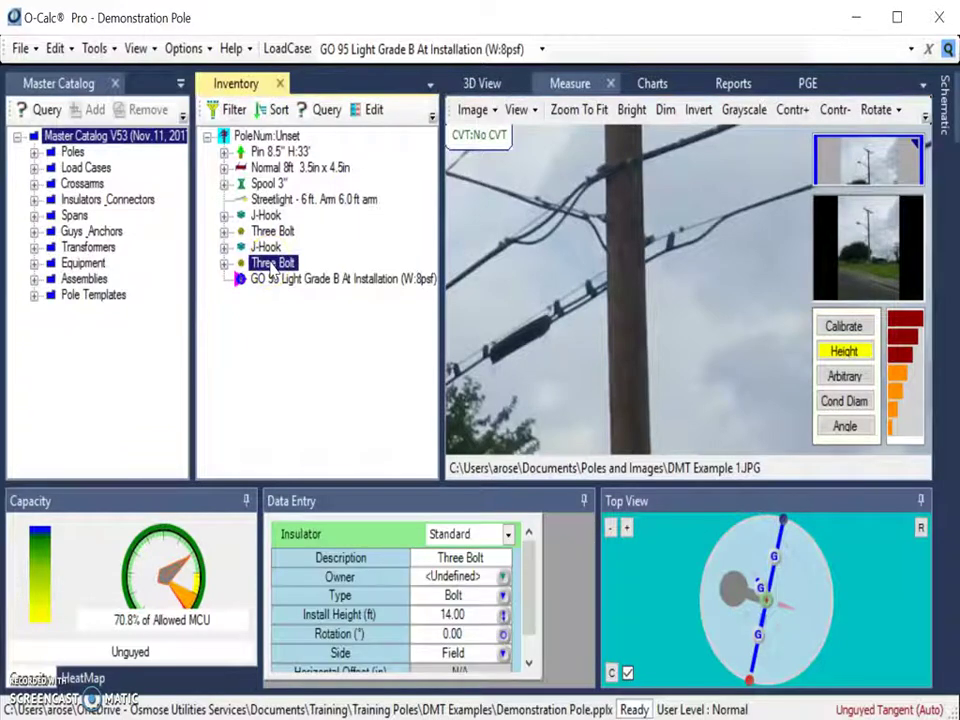
pyautogui.click(638, 237)
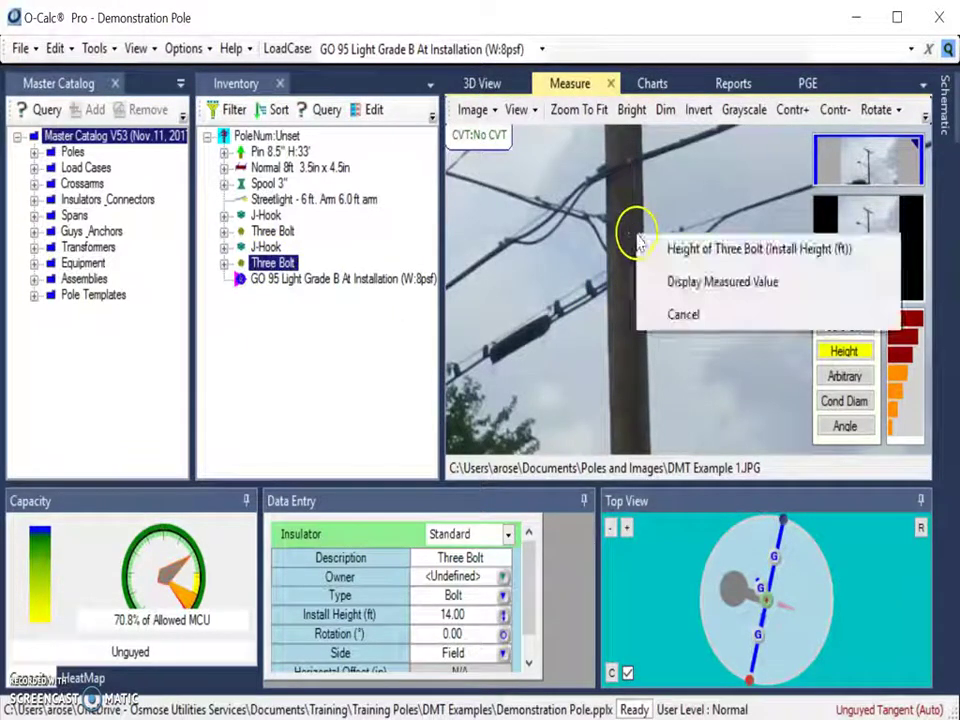
pyautogui.click(677, 250)
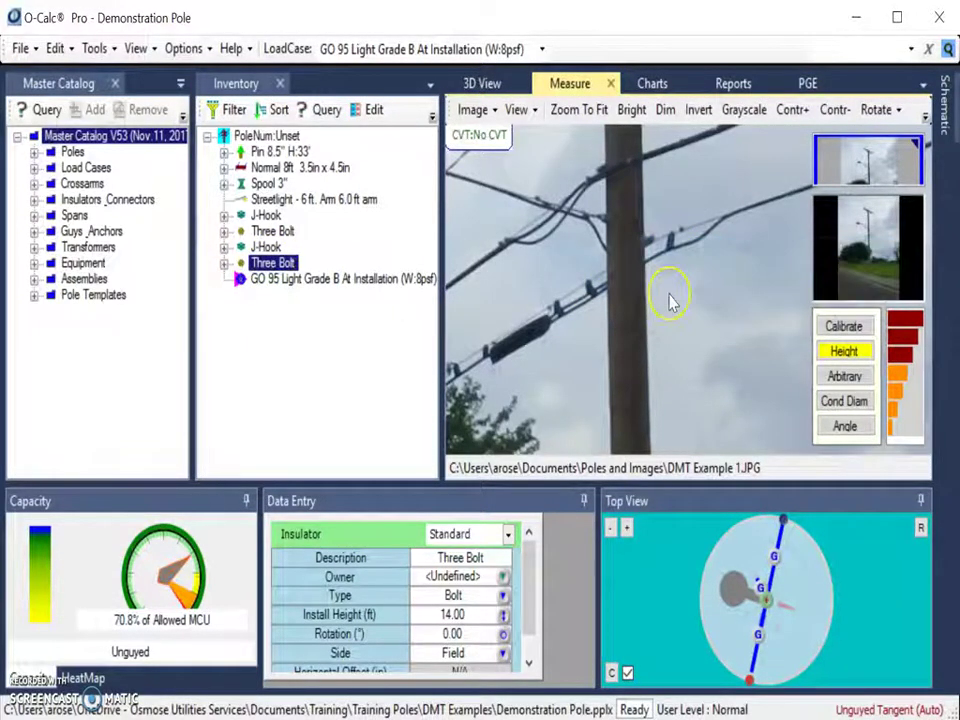
pyautogui.moveTo(668, 293); pyautogui.dragTo(564, 289)
pyautogui.moveTo(535, 222)
pyautogui.mouseDown()
pyautogui.moveTo(534, 242)
pyautogui.moveTo(538, 234)
pyautogui.mouseUp()
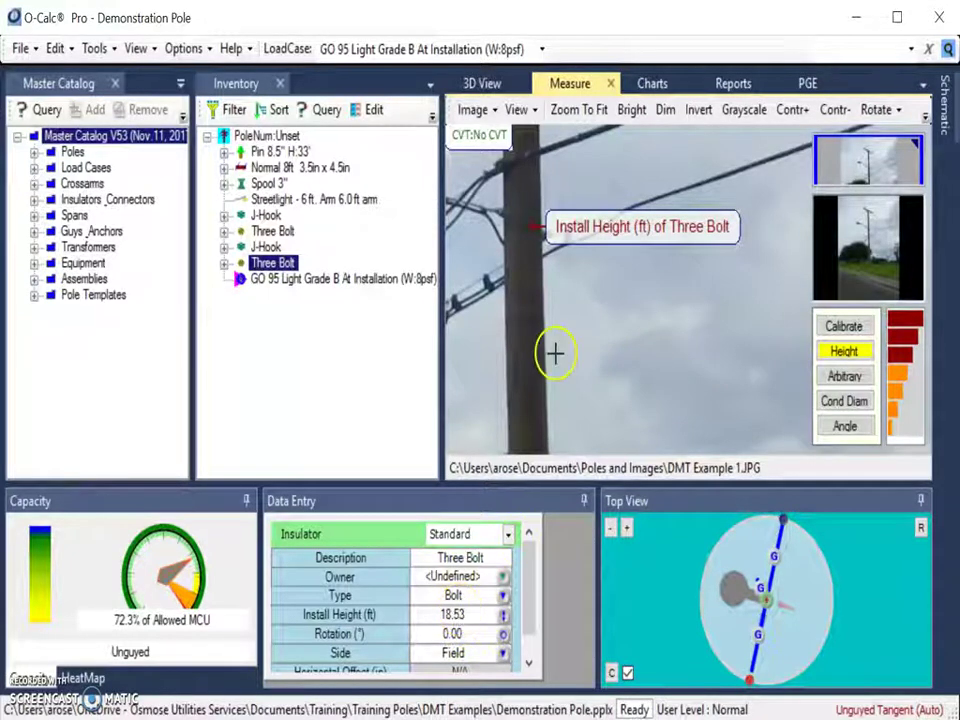
# Step: Bring the 13 ft control point label back into view and select it
pyautogui.moveTo(555, 354); pyautogui.dragTo(585, 266)
pyautogui.scroll(2, 592, 224)
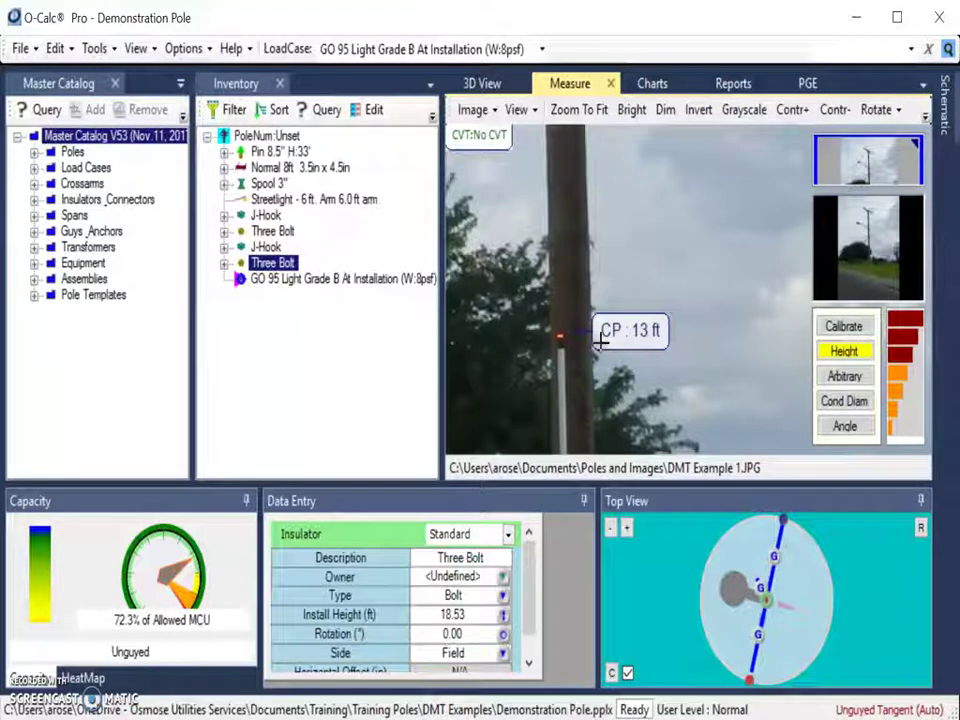
pyautogui.click(652, 328)
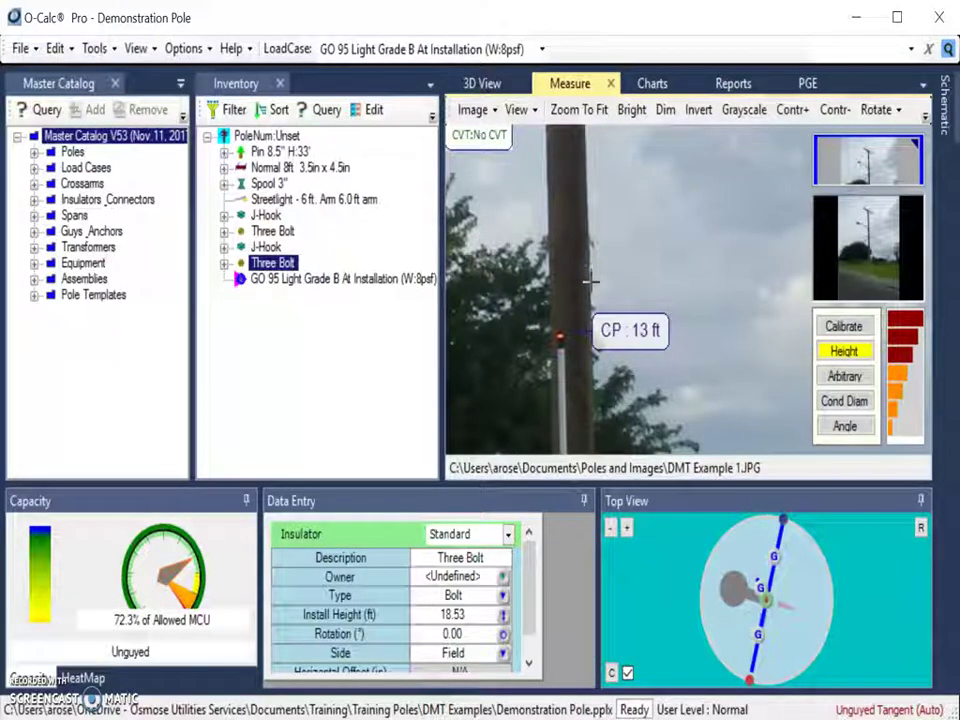
# Step: Delete the 13 ft control point label and confirm the removal
pyautogui.rightClick(622, 330)
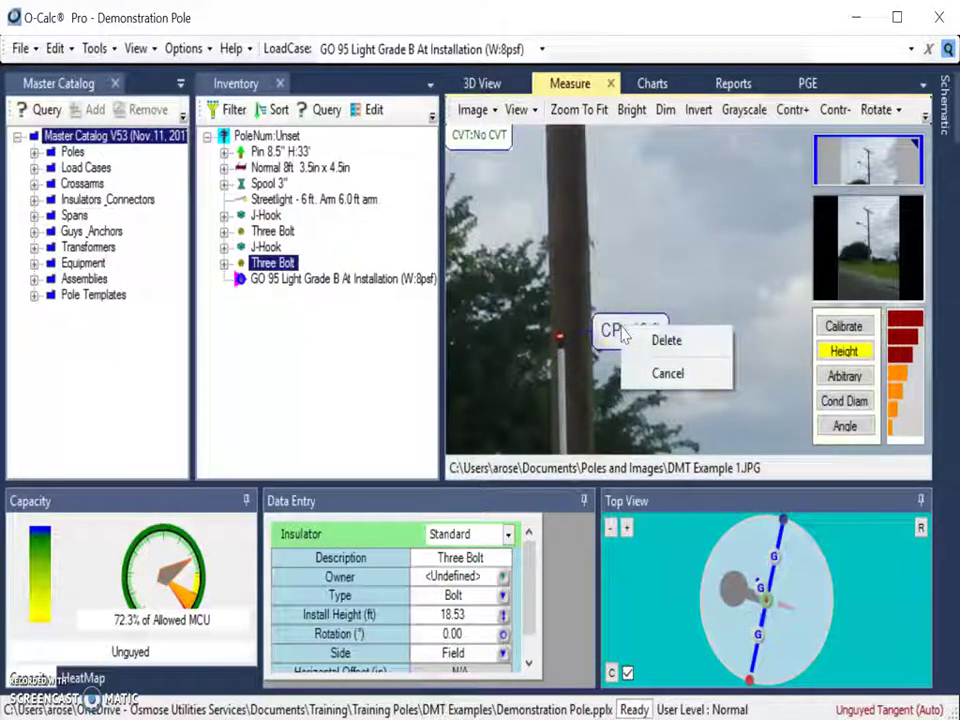
pyautogui.click(646, 344)
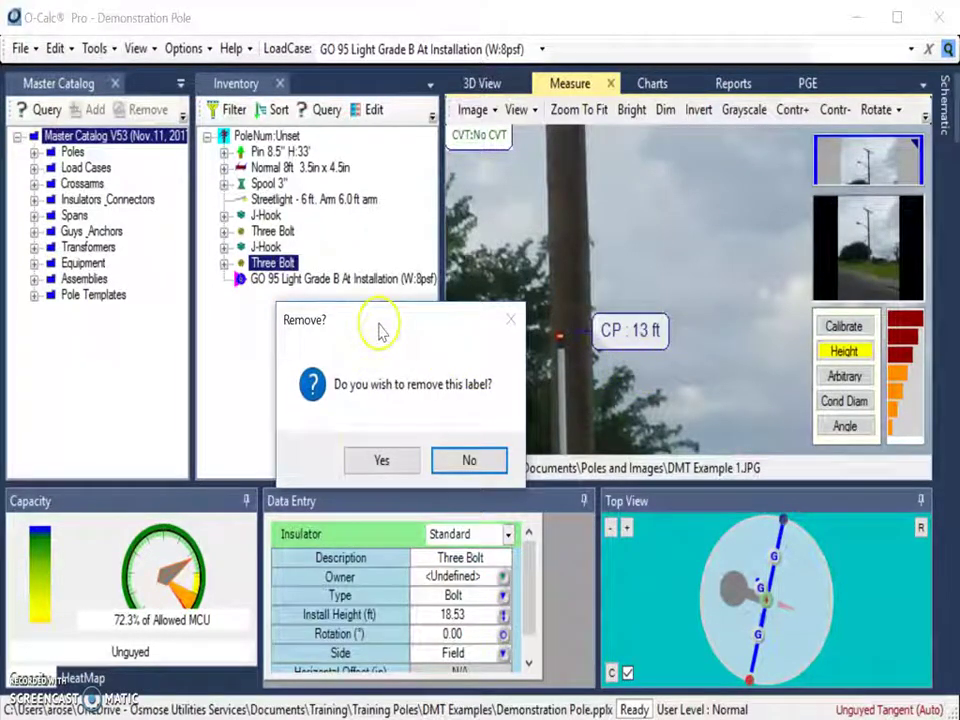
pyautogui.click(383, 461)
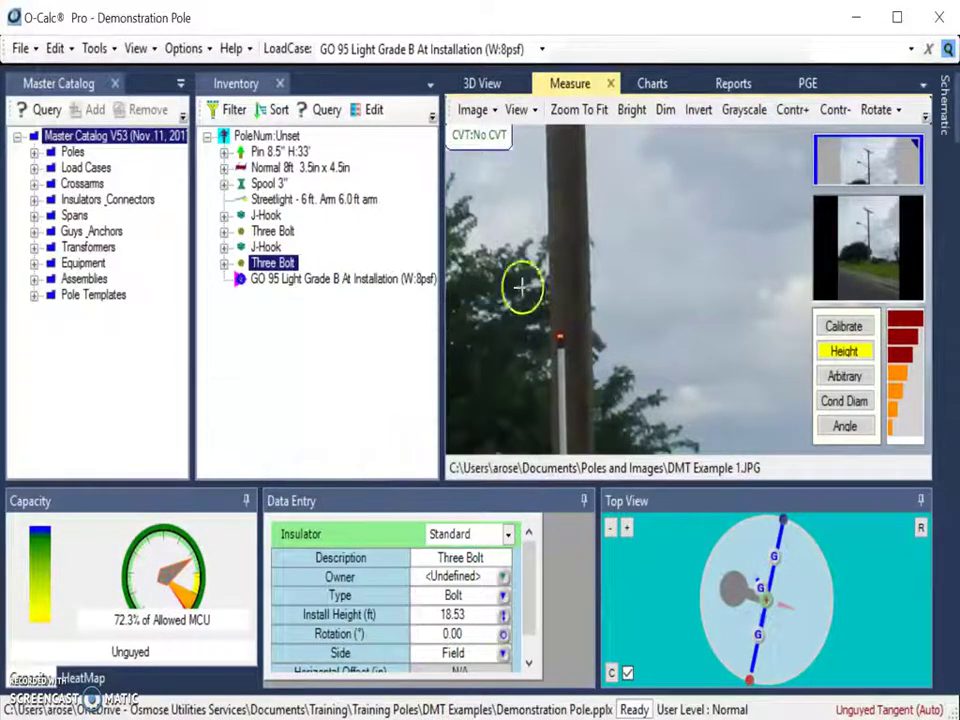
pyautogui.scroll(2, 545, 250)
pyautogui.scroll(3, 545, 250)
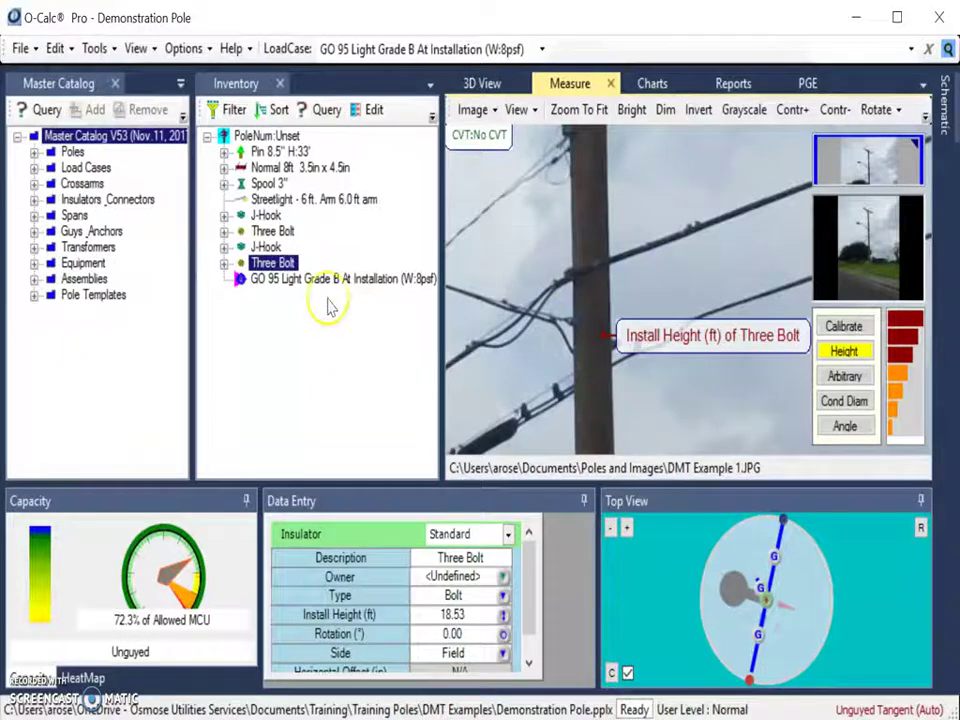
# Step: Deselect Three Bolt and add a 20 ft control point on the pole just above it
pyautogui.click(287, 366)
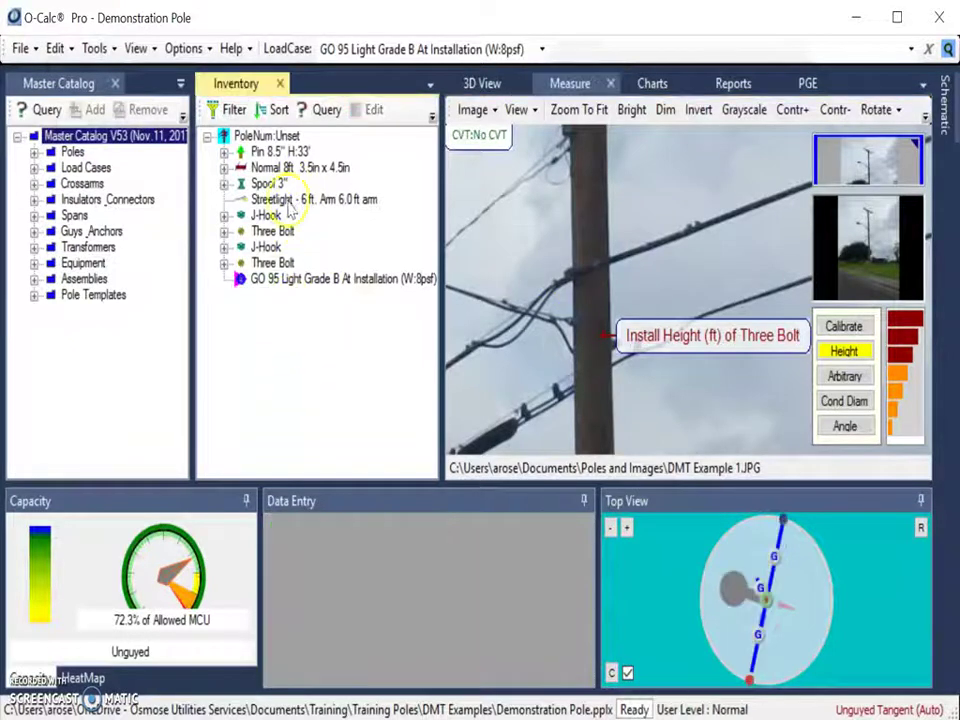
pyautogui.click(581, 263)
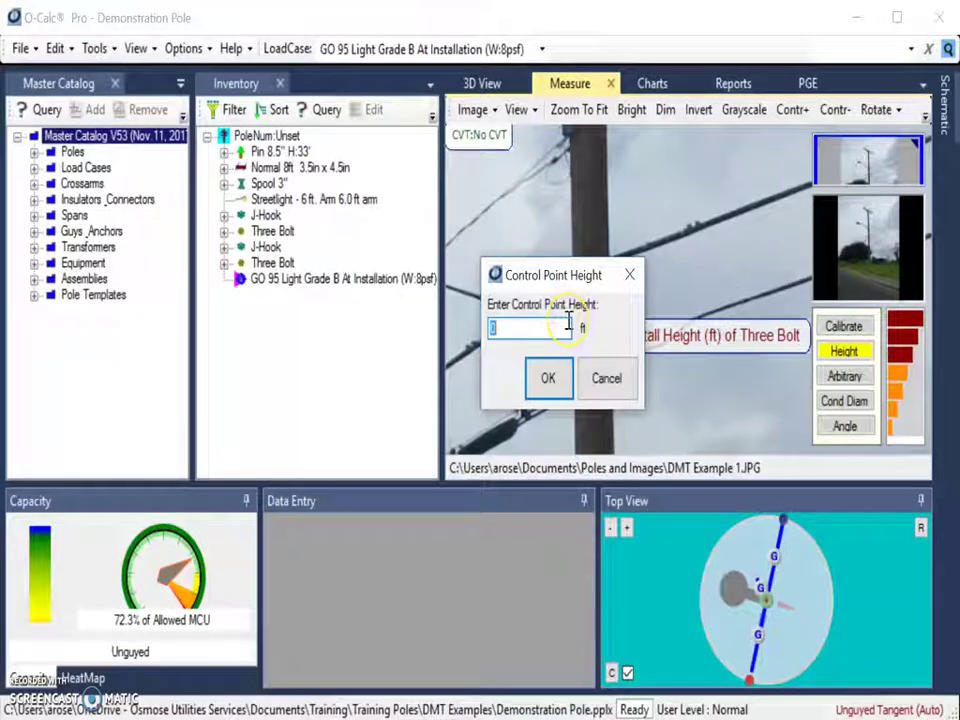
pyautogui.write('20')
pyautogui.press('Return')
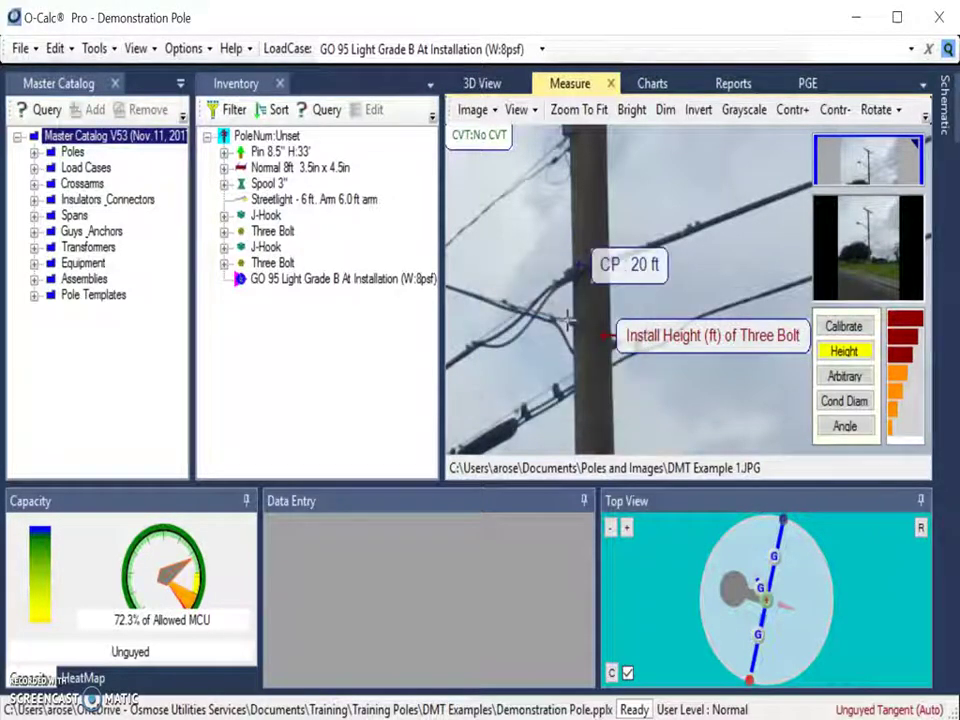
pyautogui.moveTo(608, 191); pyautogui.dragTo(608, 294)
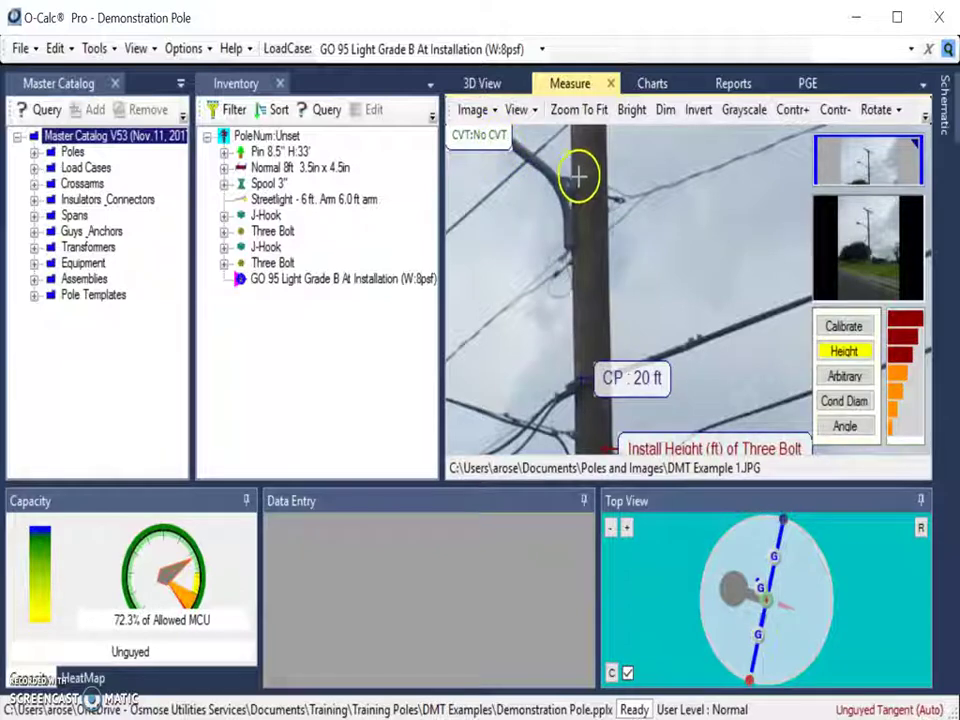
pyautogui.moveTo(578, 182); pyautogui.dragTo(579, 314)
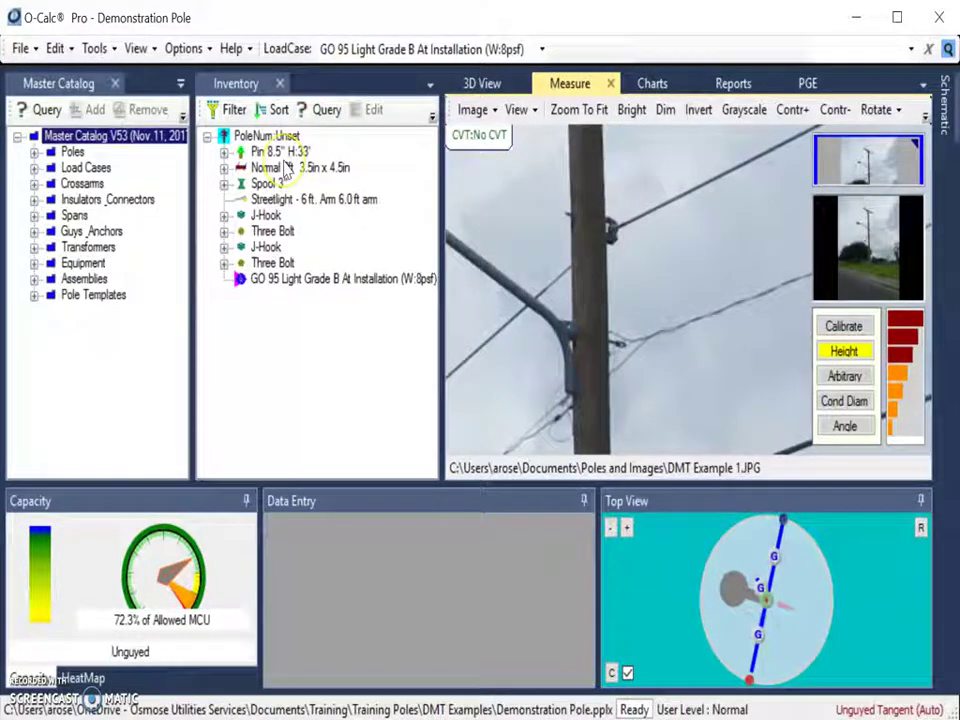
pyautogui.moveTo(608, 281); pyautogui.dragTo(598, 404)
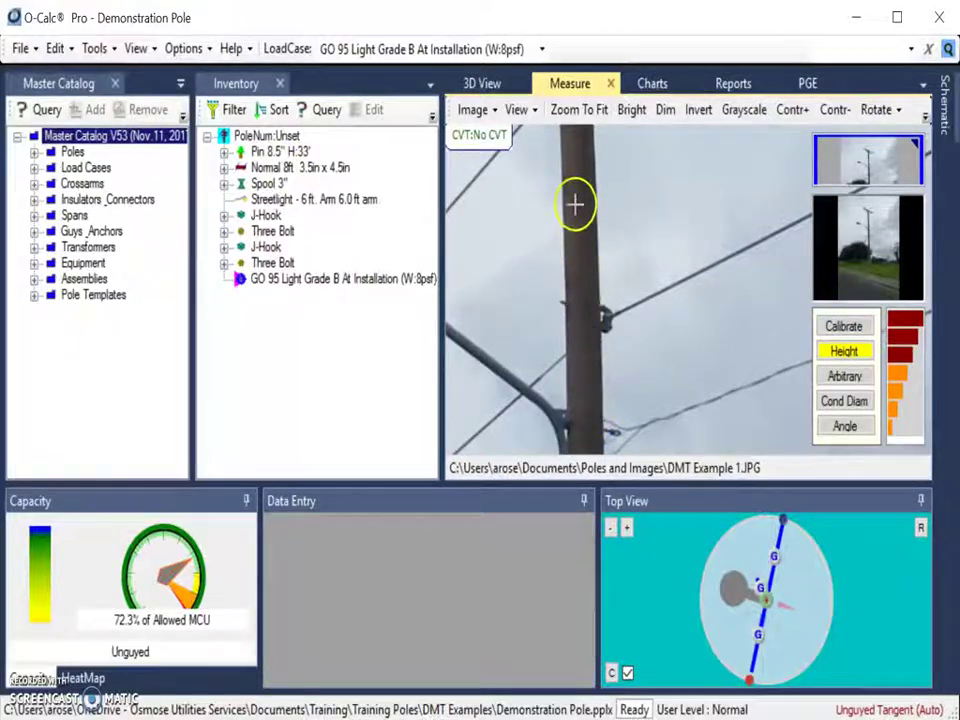
pyautogui.moveTo(574, 204); pyautogui.dragTo(587, 328)
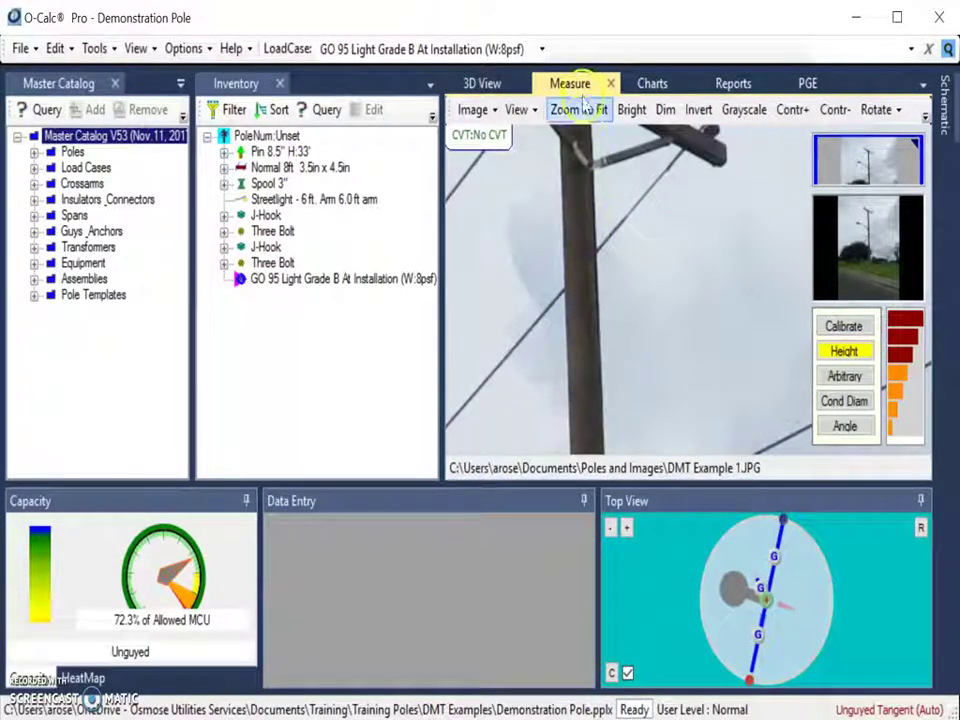
pyautogui.moveTo(587, 319); pyautogui.dragTo(624, 251)
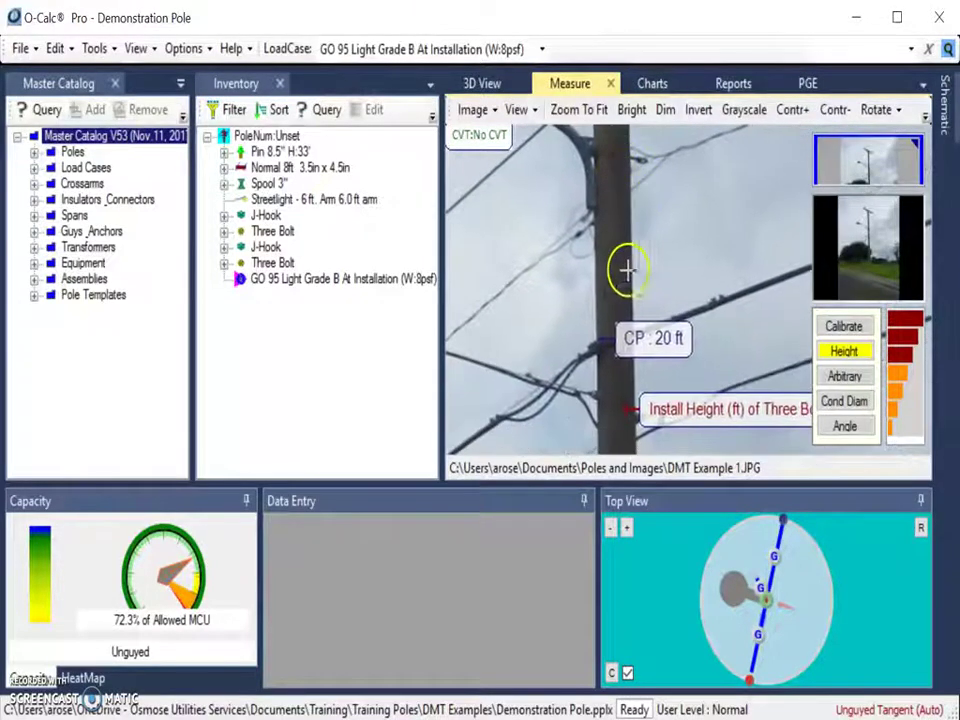